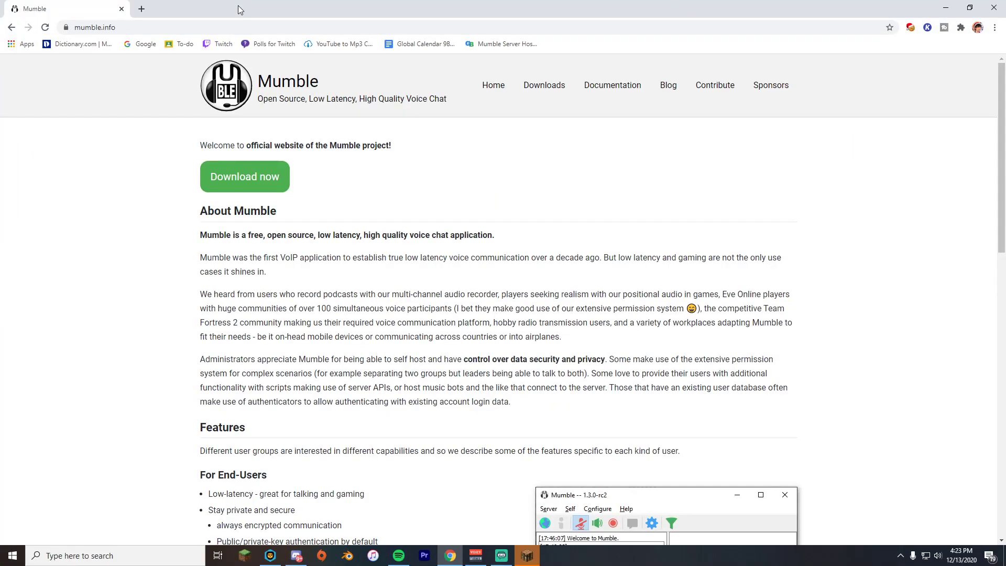
Scroll down the mumble.info homepage to reach the Mumble download.
{"action": "scroll", "coordinate": [307, 388], "scroll_direction": "down", "scroll_amount": 2}
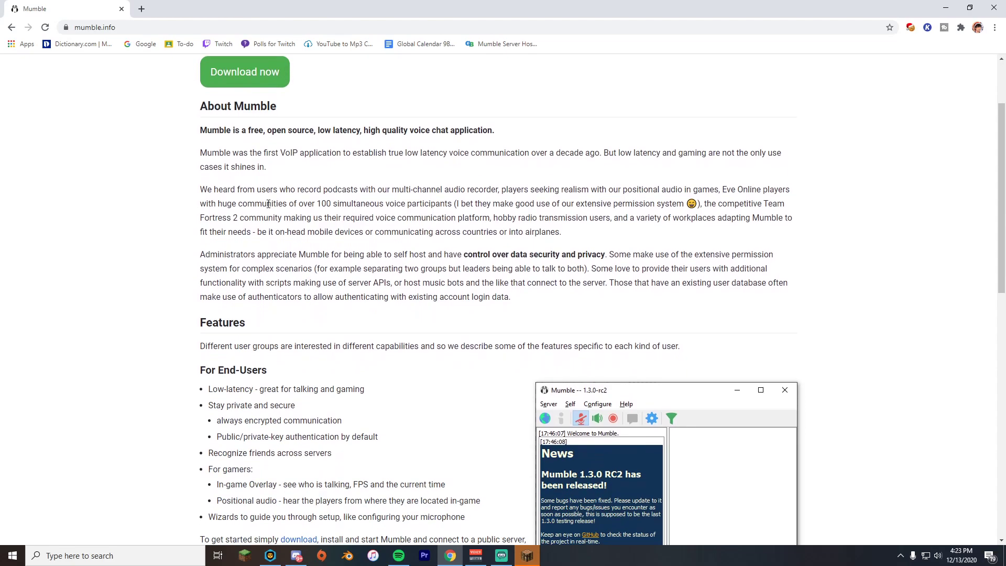
{"action": "scroll", "coordinate": [218, 330], "scroll_direction": "down", "scroll_amount": 4}
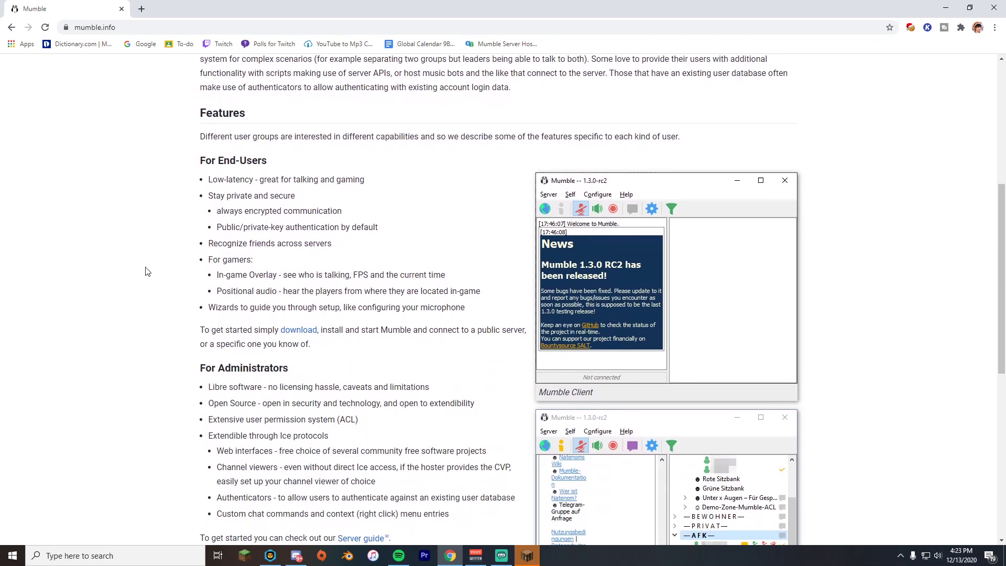
{"action": "scroll", "coordinate": [221, 297], "scroll_direction": "down", "scroll_amount": 8}
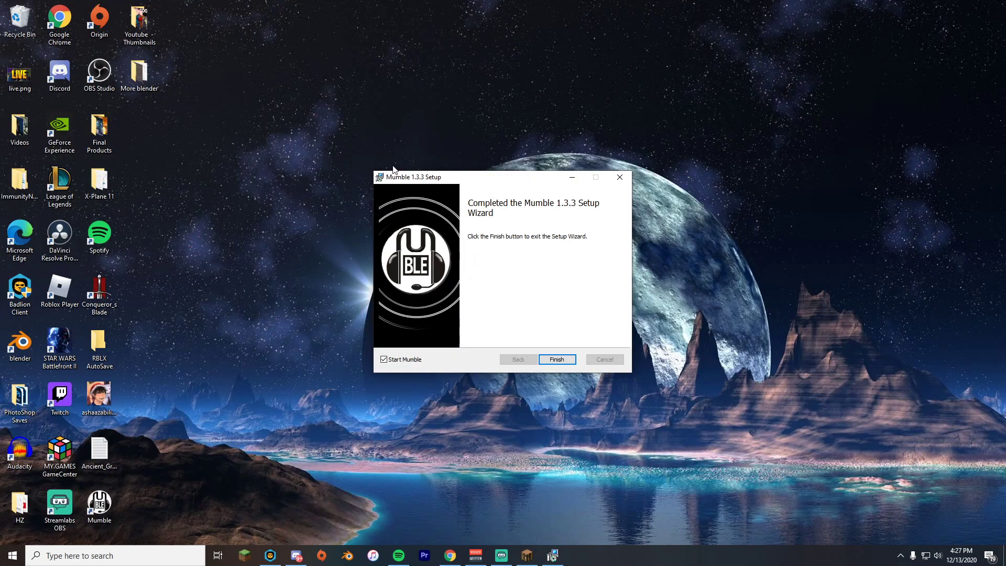
Launch Mumble from the finished installer and cancel the Server Connect dialog without connecting.
{"action": "left_click", "coordinate": [557, 359]}
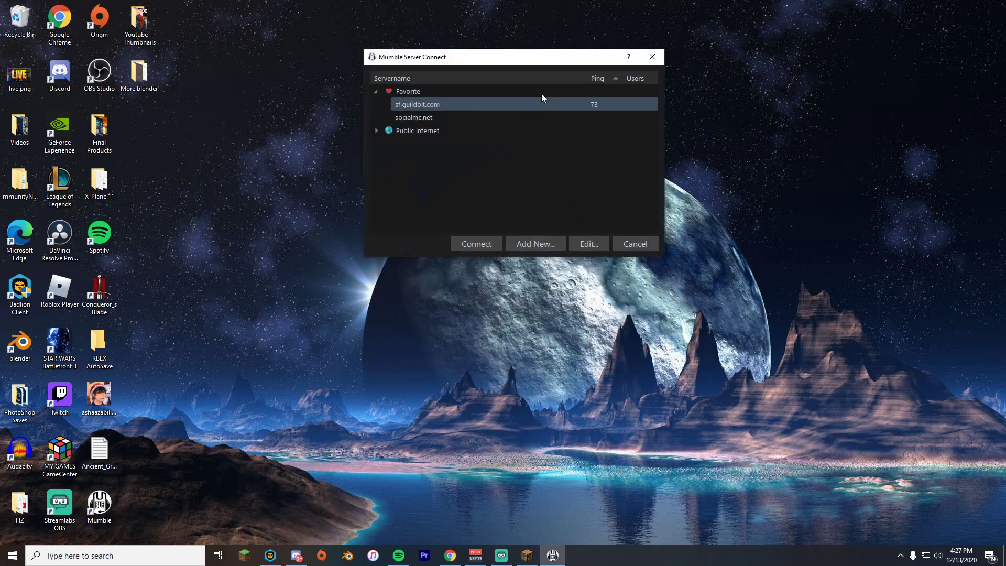
{"action": "left_click_drag", "start_coordinate": [507, 58], "coordinate": [564, 134]}
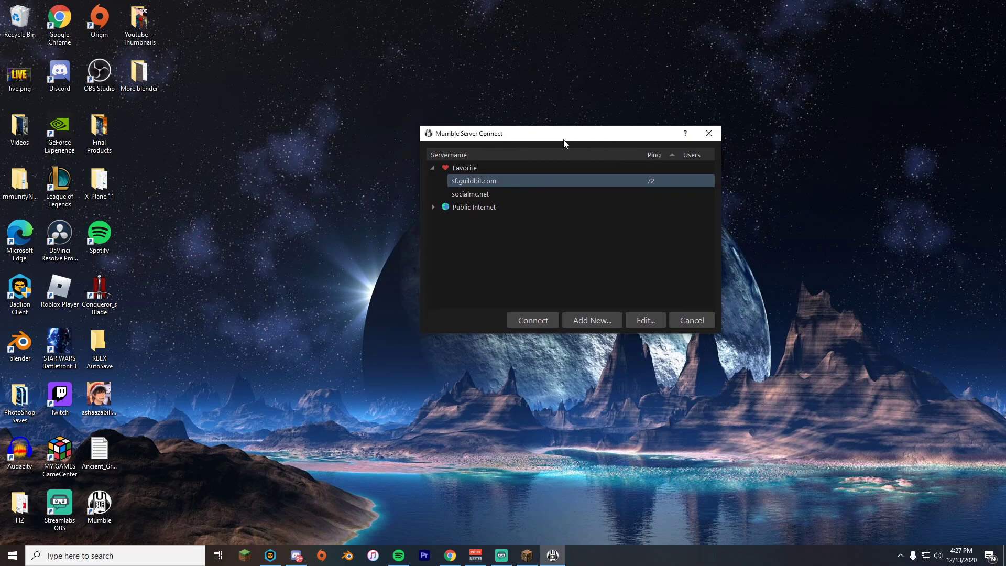
{"action": "left_click", "coordinate": [692, 323]}
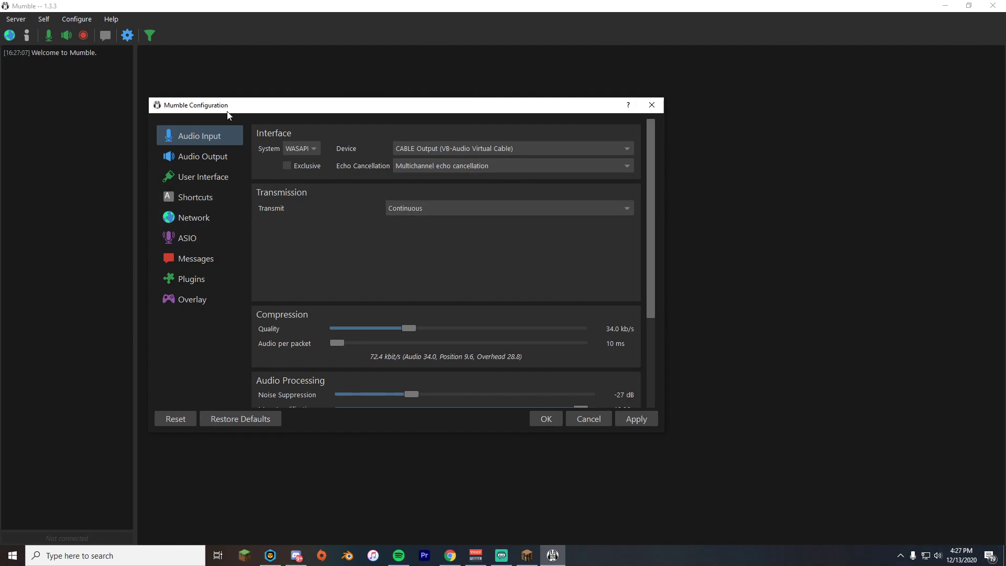
Review the Audio Input transmit modes and leave Transmit on Continuous.
{"action": "left_click", "coordinate": [430, 205]}
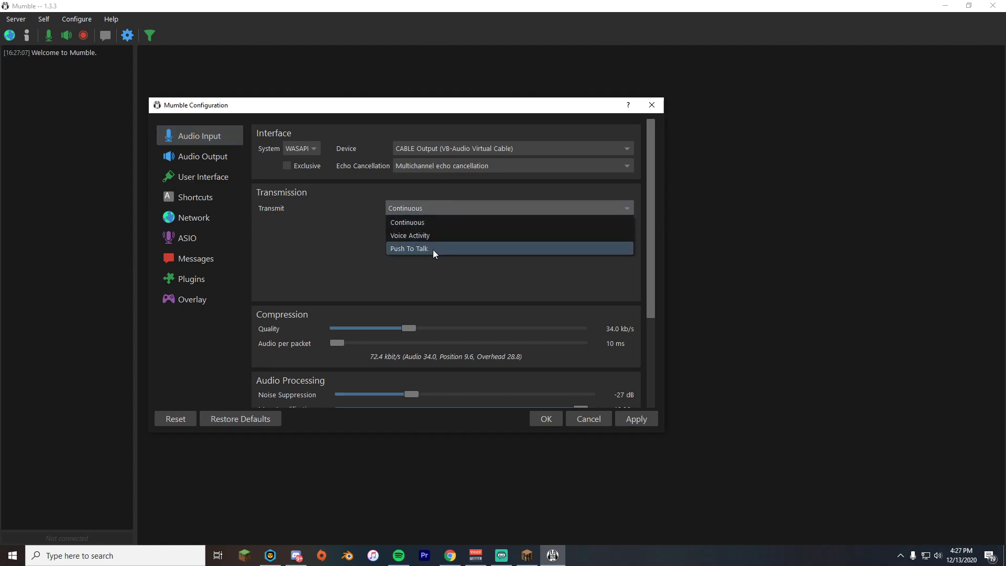
{"action": "left_click", "coordinate": [306, 229]}
{"action": "left_click", "coordinate": [418, 208]}
{"action": "left_click", "coordinate": [428, 225]}
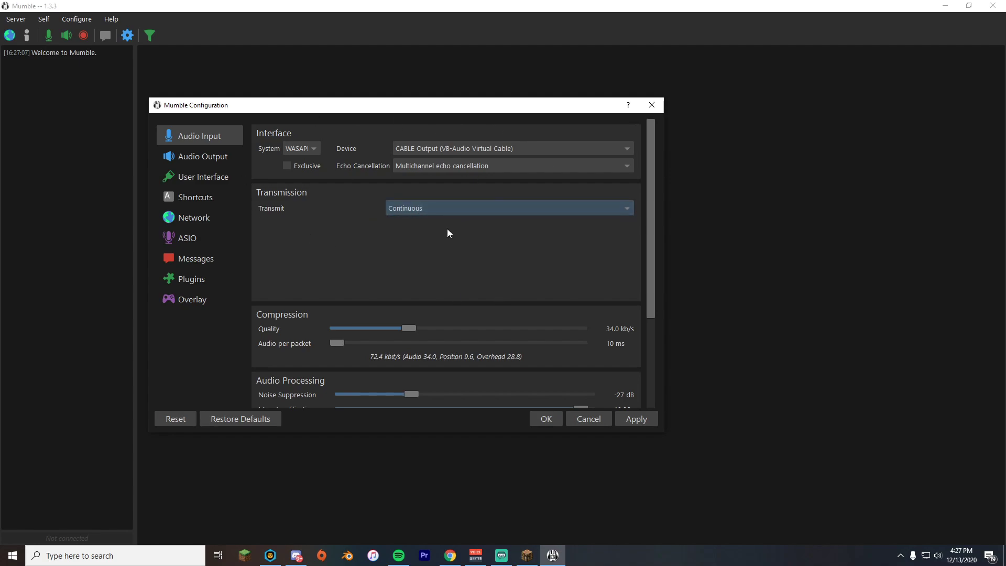
{"action": "scroll", "coordinate": [448, 228], "scroll_direction": "down", "scroll_amount": 6}
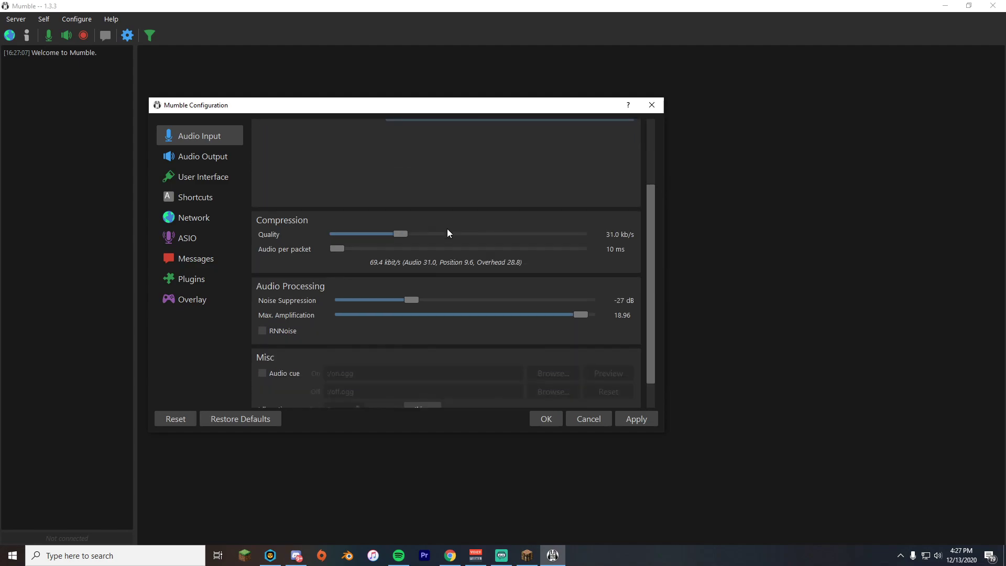
Check the Audio Output page for Positional Audio and Headphones enabled.
{"action": "left_click", "coordinate": [217, 155]}
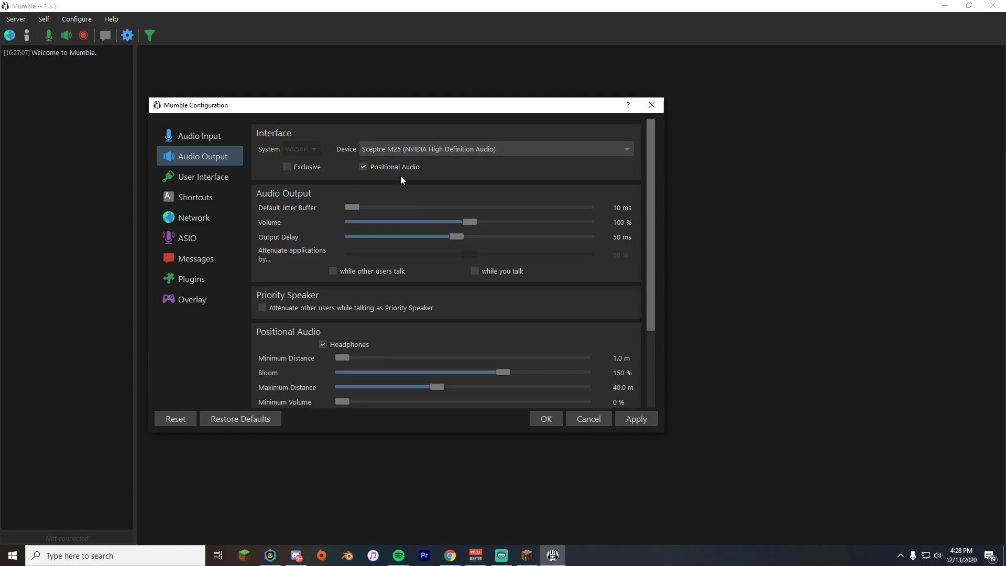
{"action": "scroll", "coordinate": [296, 250], "scroll_direction": "down", "scroll_amount": 1}
{"action": "scroll", "coordinate": [307, 251], "scroll_direction": "up", "scroll_amount": 1}
{"action": "scroll", "coordinate": [296, 239], "scroll_direction": "down", "scroll_amount": 3}
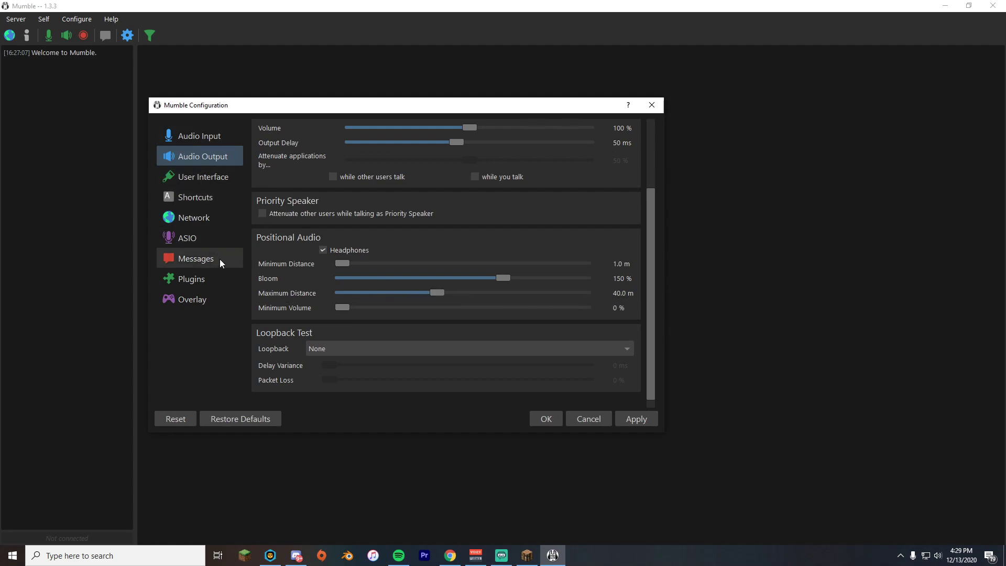
Verify Link to Game and Transmit Position in Plugins and browse the game plugin list.
{"action": "left_click", "coordinate": [233, 282]}
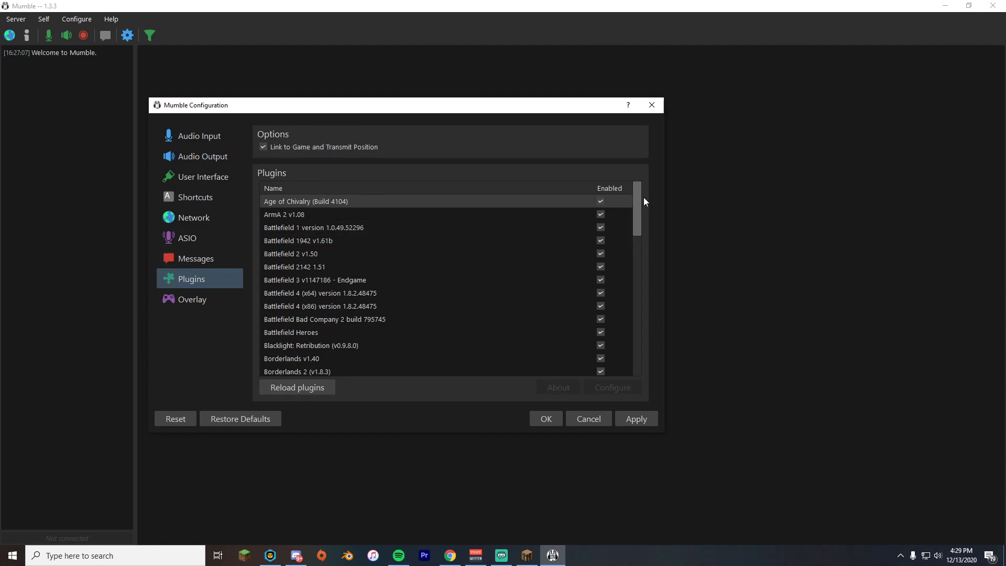
{"action": "left_click_drag", "start_coordinate": [644, 197], "coordinate": [592, 181]}
{"action": "left_click", "coordinate": [626, 202]}
{"action": "left_click_drag", "start_coordinate": [639, 223], "coordinate": [527, 175]}
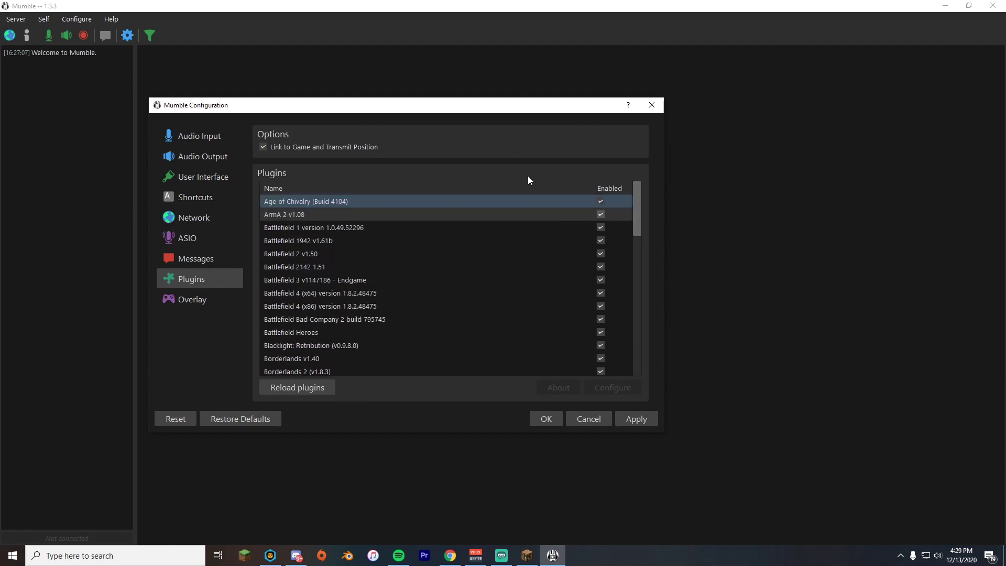
Look over the Network settings, then go back to Audio Input.
{"action": "left_click", "coordinate": [197, 223]}
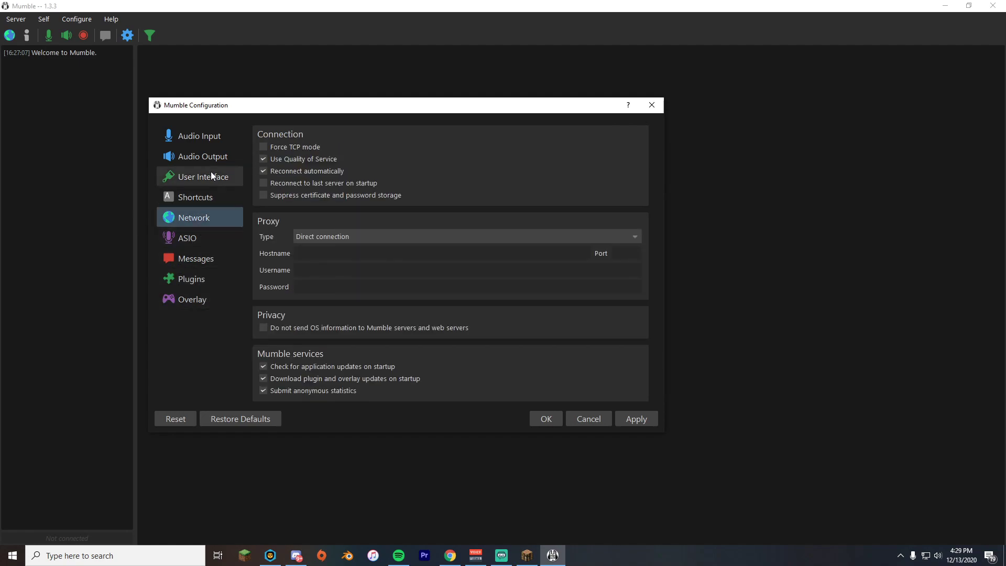
{"action": "left_click", "coordinate": [212, 138]}
{"action": "scroll", "coordinate": [261, 240], "scroll_direction": "up", "scroll_amount": 3}
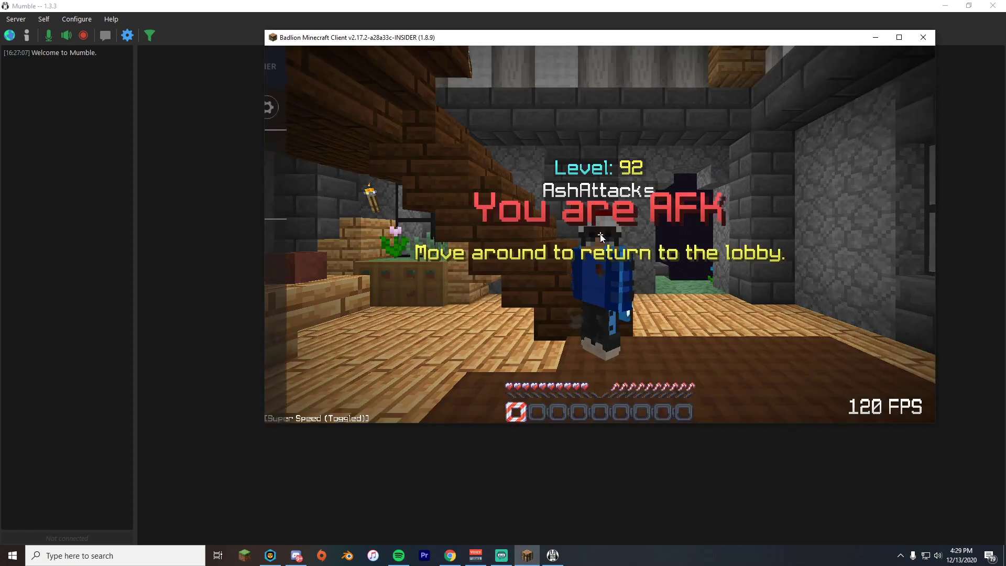
Turn on MumbleLink via a 'mu' search in Badlion's mod menu, then switch to Chrome's GuildBit page.
{"action": "key", "text": "Shift_R"}
{"action": "type", "text": "mu"}
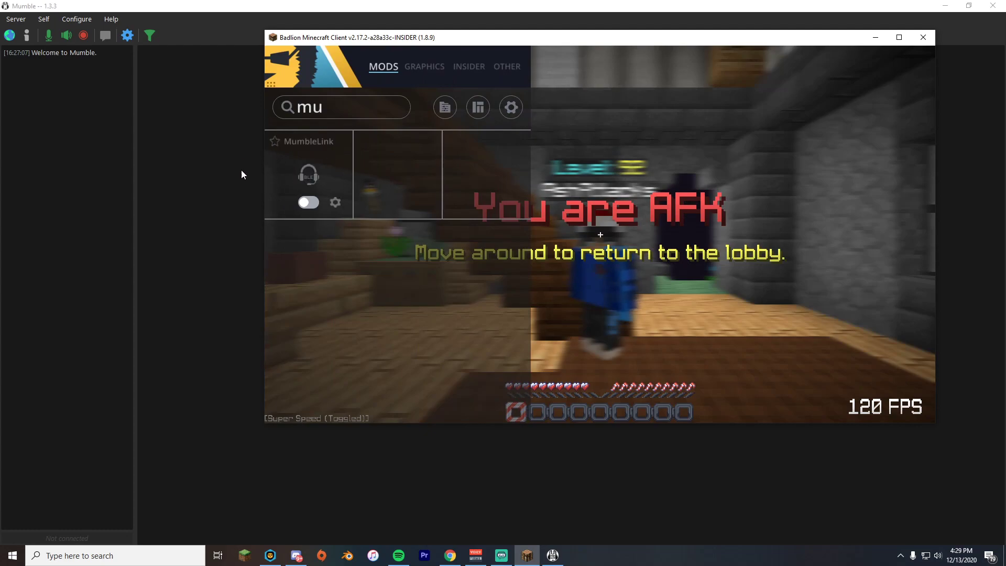
{"action": "left_click", "coordinate": [307, 207]}
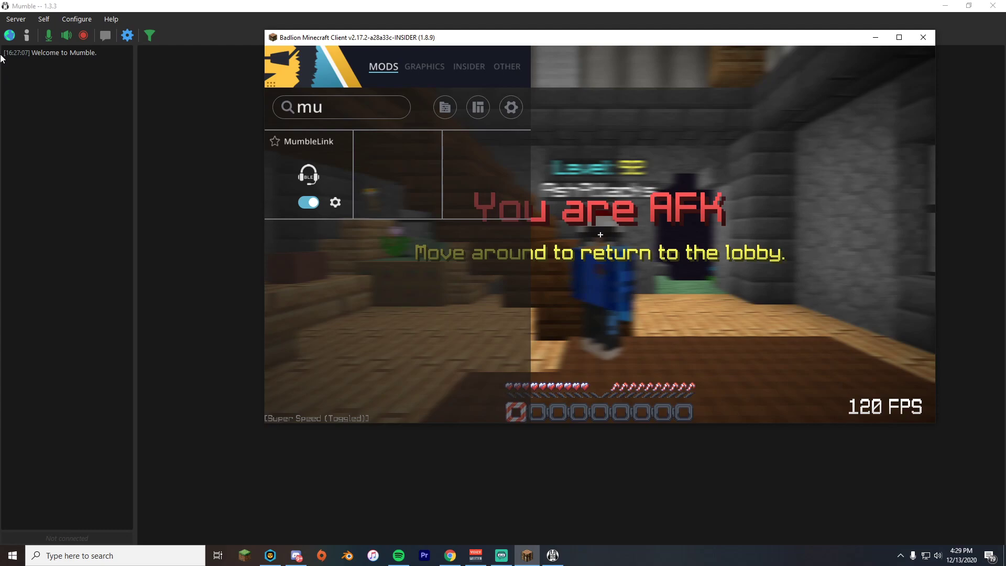
{"action": "left_click_drag", "start_coordinate": [283, 38], "coordinate": [212, 52]}
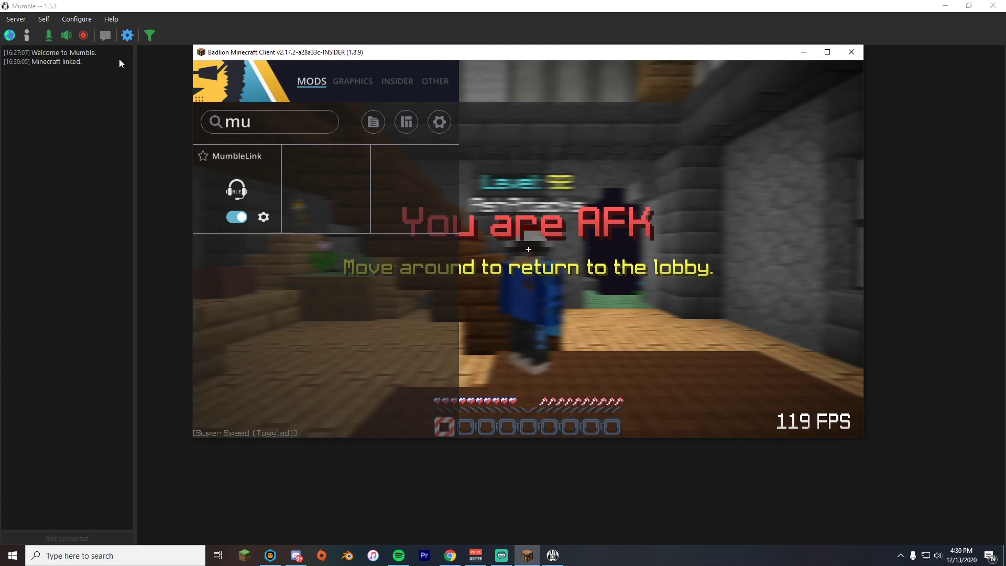
{"action": "left_click_drag", "start_coordinate": [247, 55], "coordinate": [220, 48]}
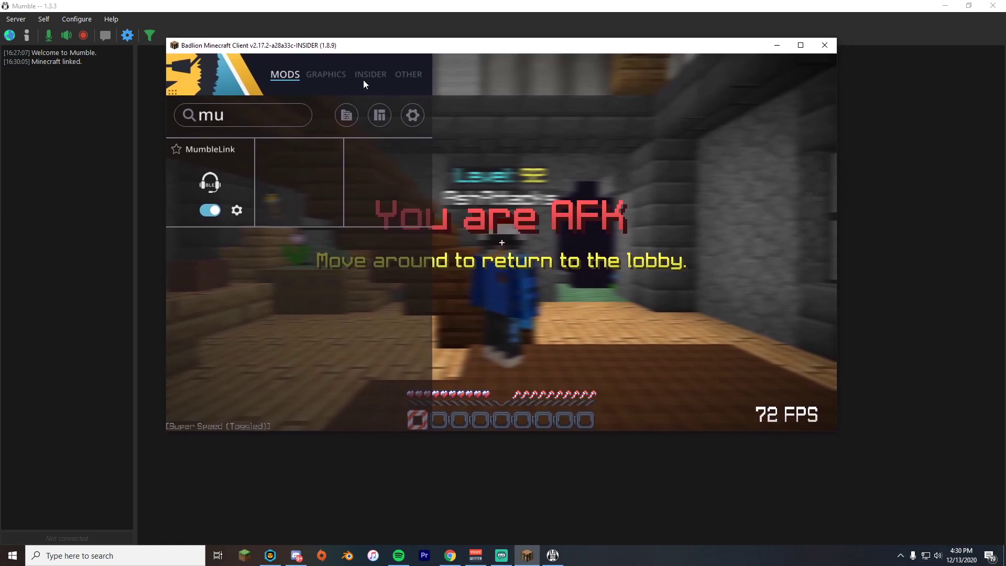
{"action": "key", "text": "Escape"}
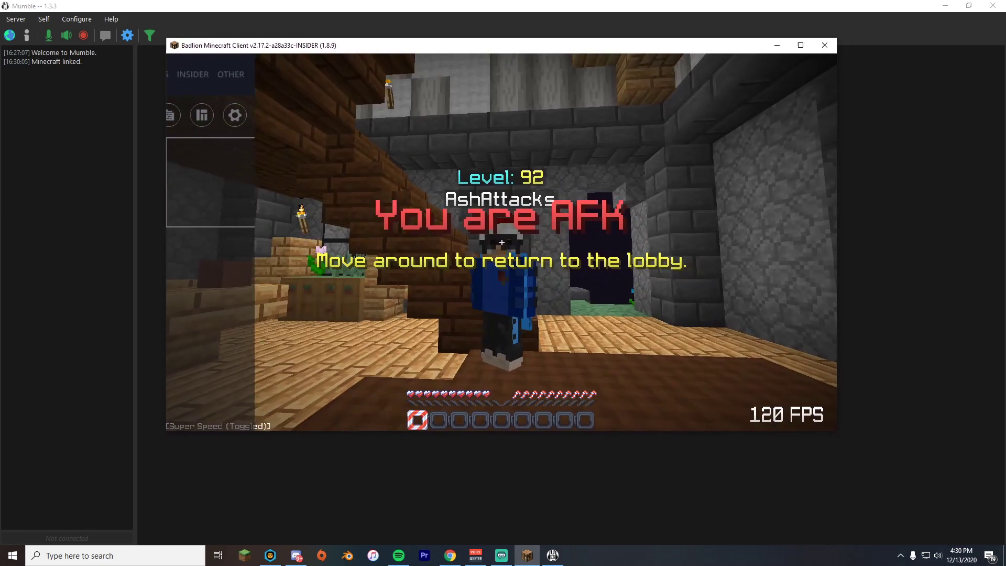
{"action": "key", "text": "slash"}
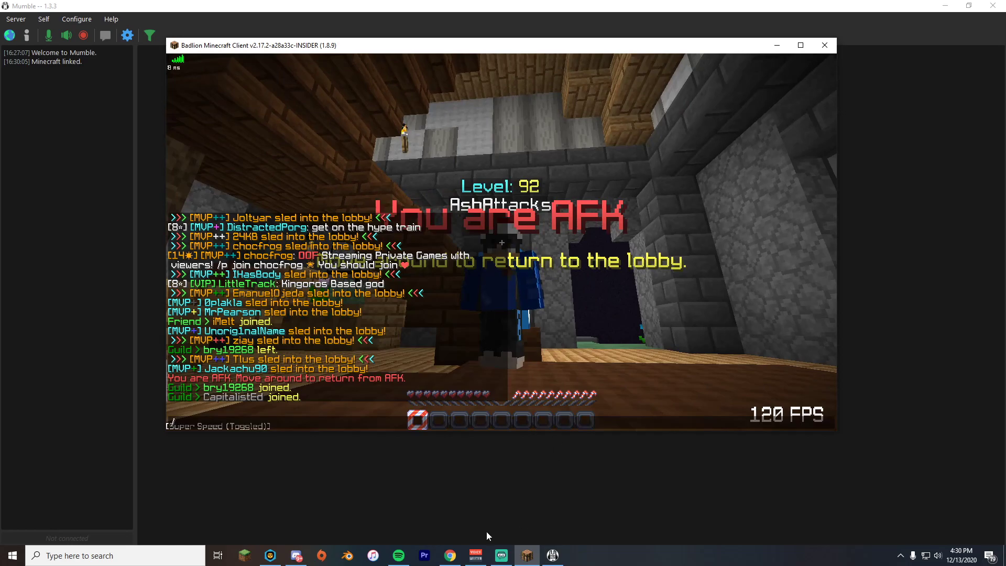
{"action": "left_click", "coordinate": [450, 556]}
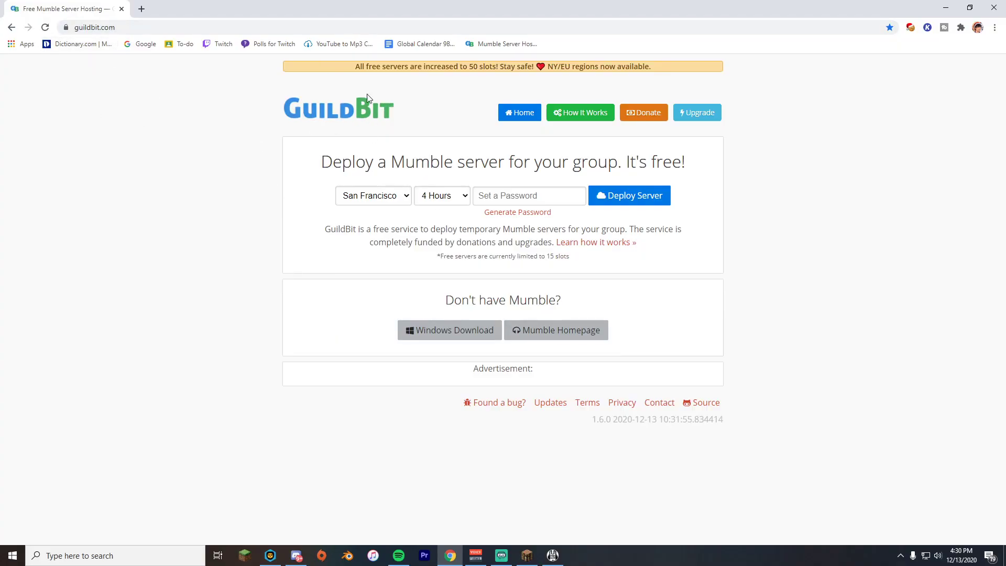
Review the server location and duration options, keeping the duration at 4 Hours.
{"action": "left_click", "coordinate": [390, 196]}
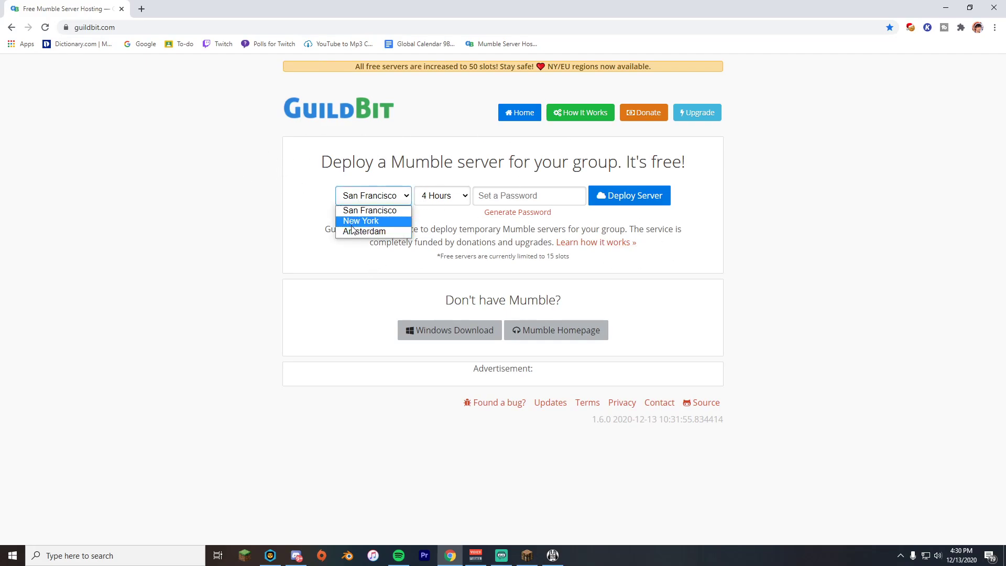
{"action": "left_click", "coordinate": [423, 191]}
{"action": "left_click", "coordinate": [346, 199]}
{"action": "left_click", "coordinate": [441, 198]}
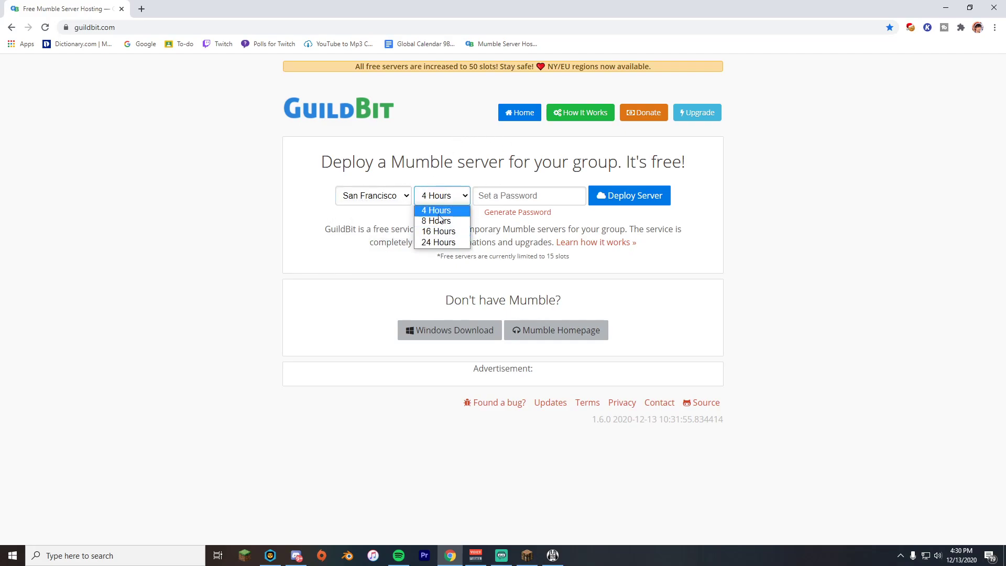
{"action": "left_click", "coordinate": [465, 209]}
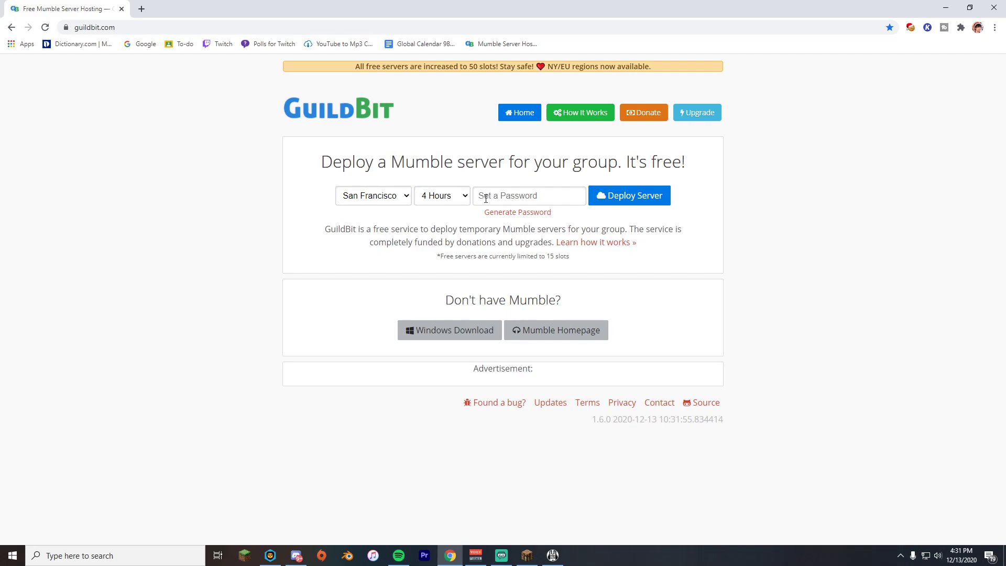
Enter a server password and submit the Deploy Server request.
{"action": "left_click", "coordinate": [486, 198]}
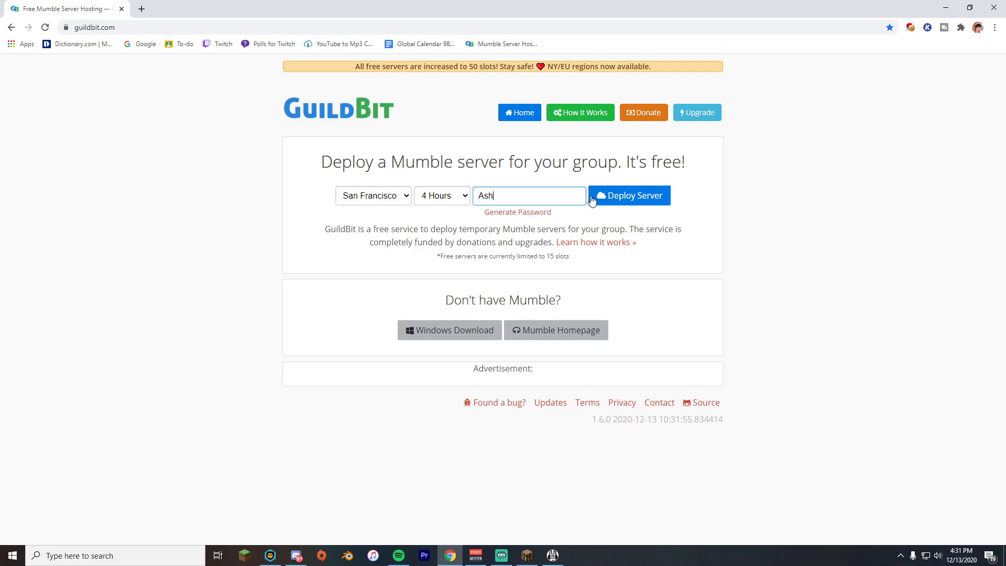
{"action": "left_click", "coordinate": [631, 200]}
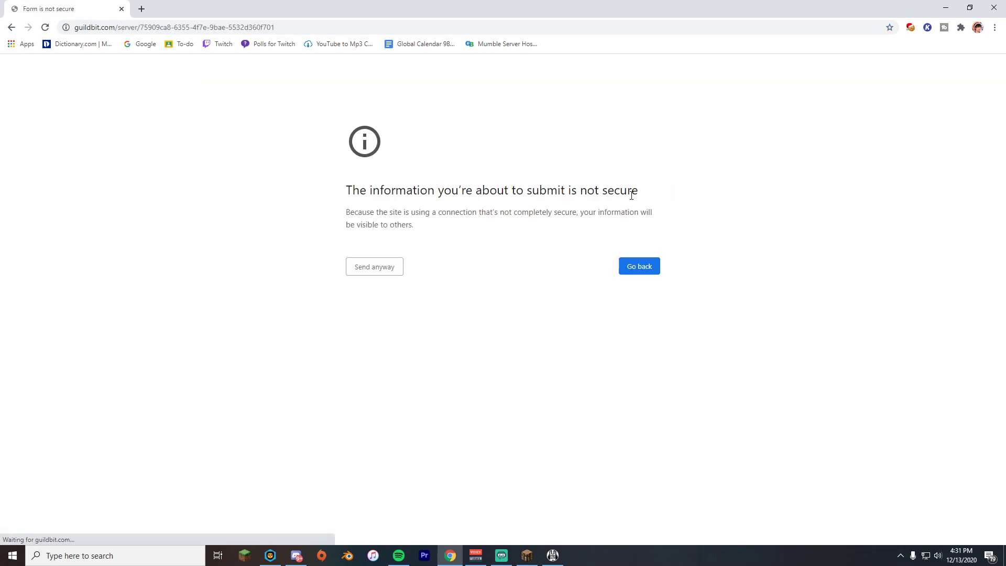
{"action": "double_click", "coordinate": [619, 190]}
{"action": "left_click", "coordinate": [495, 242]}
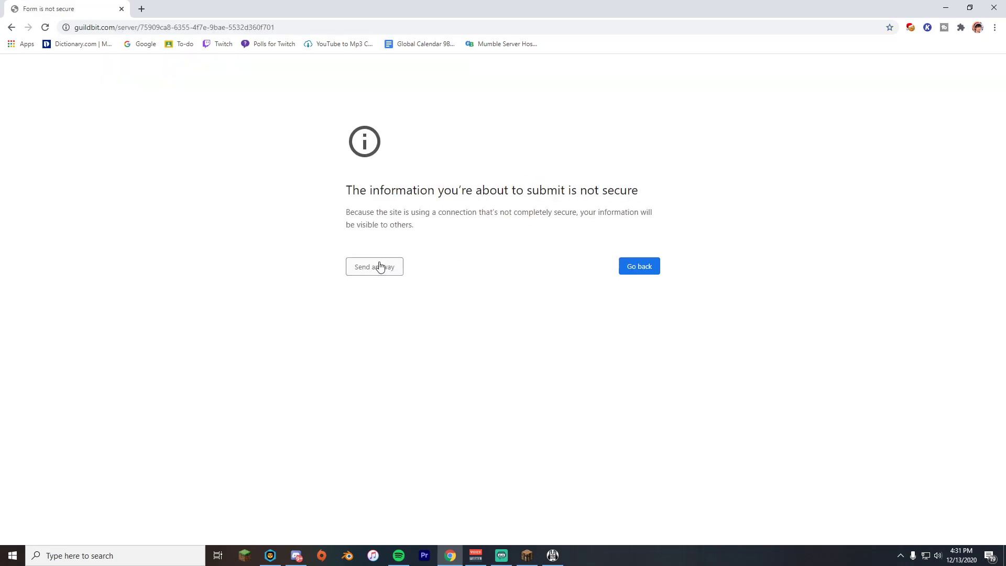
Send the form despite Chrome's insecure-form warning and view the server connection details.
{"action": "left_click", "coordinate": [394, 270]}
{"action": "scroll", "coordinate": [236, 236], "scroll_direction": "down", "scroll_amount": 1}
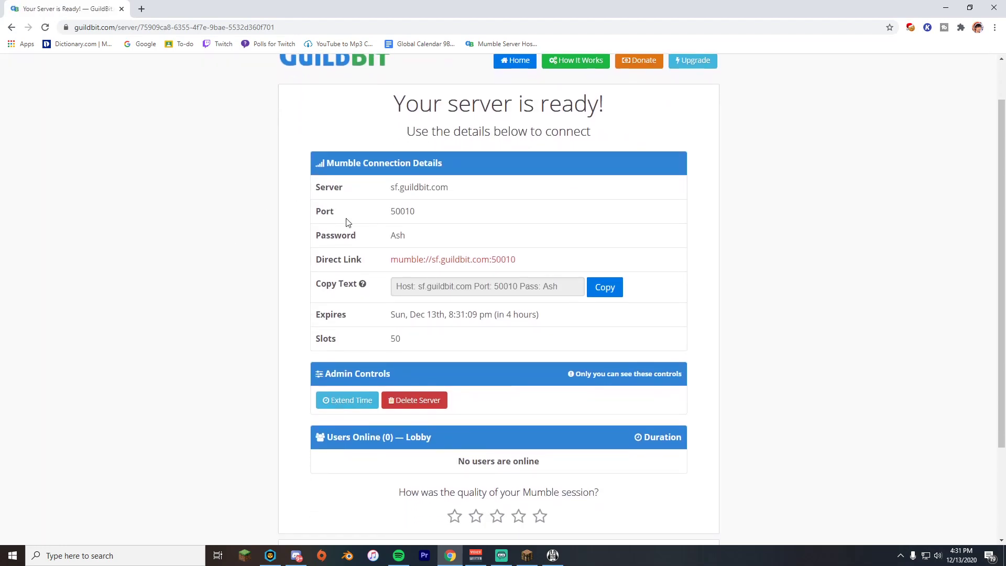
{"action": "left_click_drag", "start_coordinate": [375, 260], "coordinate": [303, 262]}
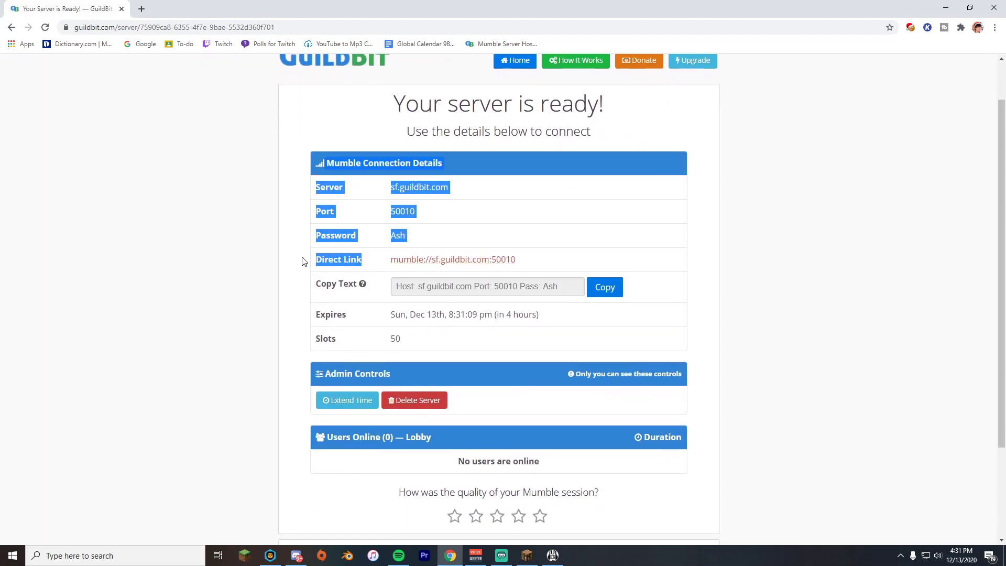
{"action": "left_click", "coordinate": [322, 259]}
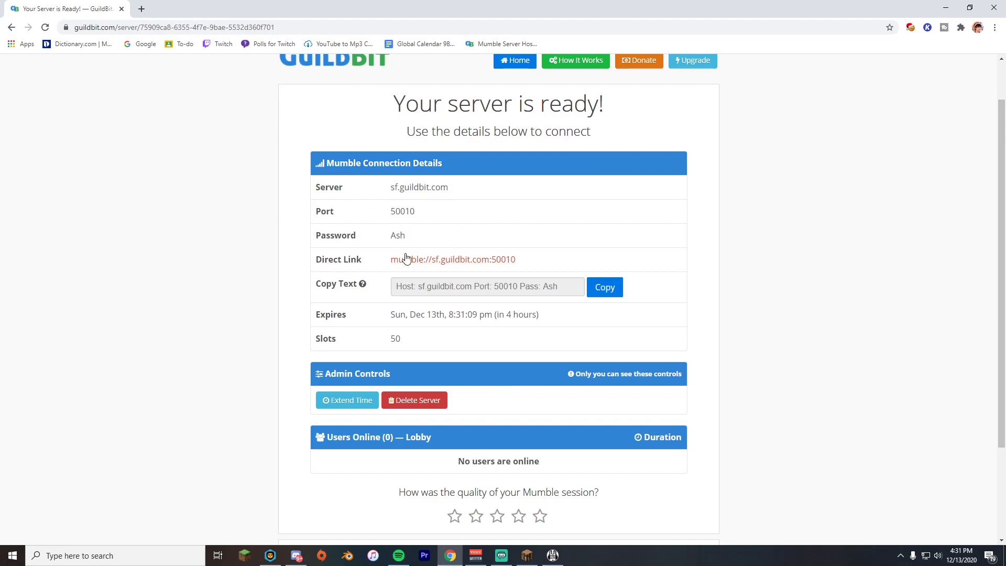
Highlight the server address sf.guildbit.com and port 50010 on the results page.
{"action": "left_click_drag", "start_coordinate": [347, 188], "coordinate": [316, 219]}
{"action": "left_click", "coordinate": [378, 195]}
{"action": "left_click", "coordinate": [339, 219]}
{"action": "left_click_drag", "start_coordinate": [393, 189], "coordinate": [456, 186]}
{"action": "left_click_drag", "start_coordinate": [389, 212], "coordinate": [420, 233]}
{"action": "left_click", "coordinate": [510, 235]}
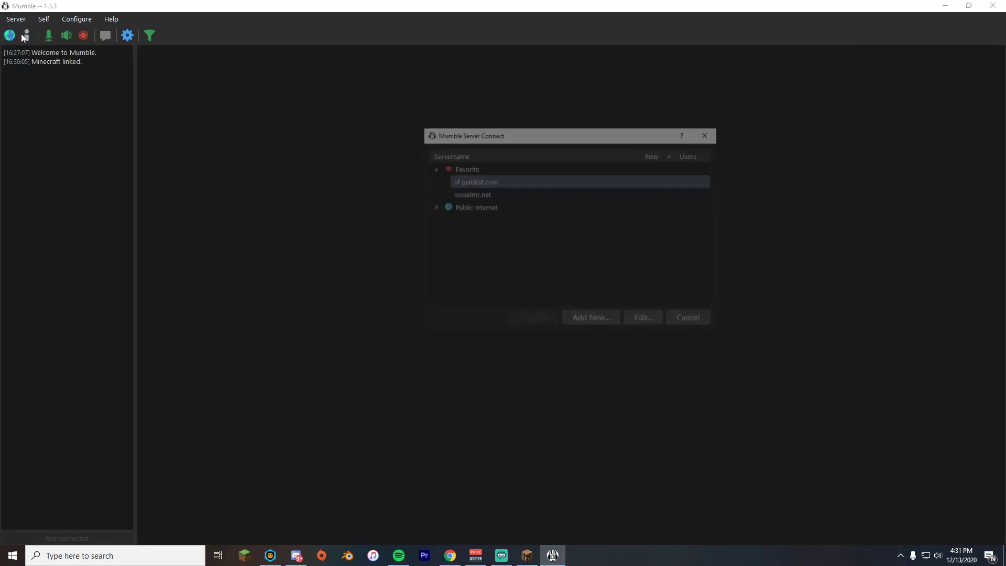
Add a favourite server entry with address sf.guildbit.com and port 50010.
{"action": "left_click", "coordinate": [585, 319]}
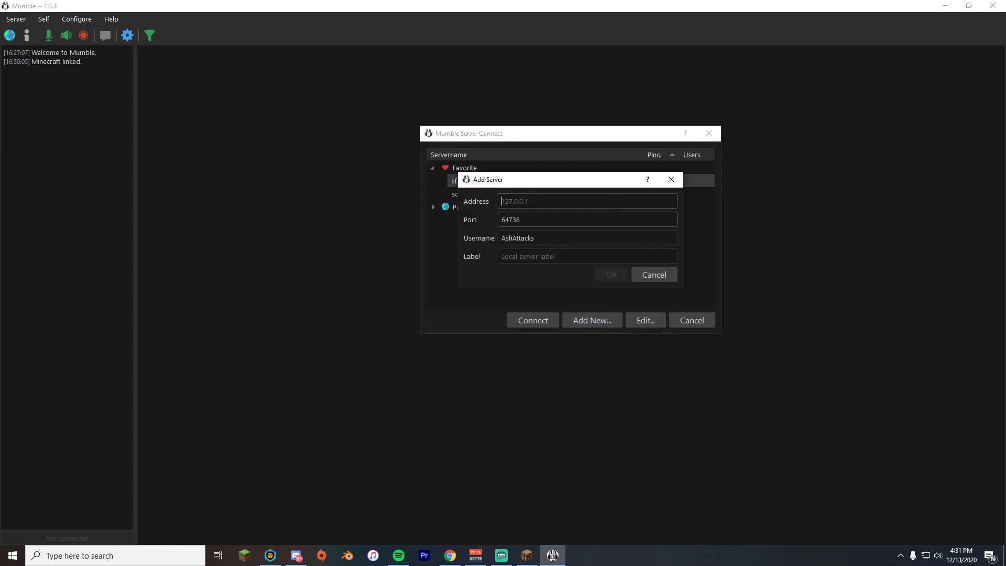
{"action": "type", "text": "sf."}
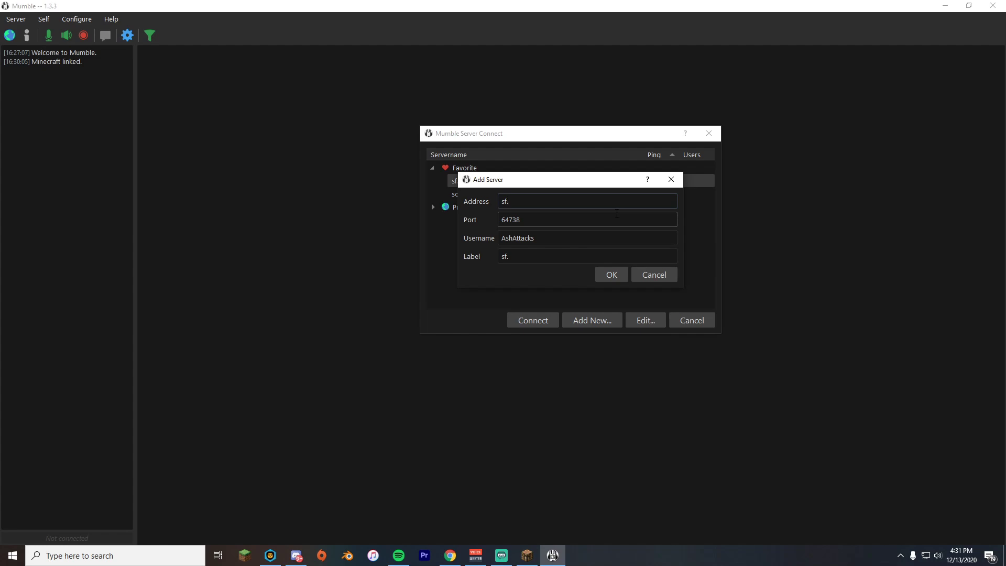
{"action": "type", "text": "guildbit.com"}
{"action": "key", "text": "Tab"}
{"action": "key", "text": "BackSpace"}
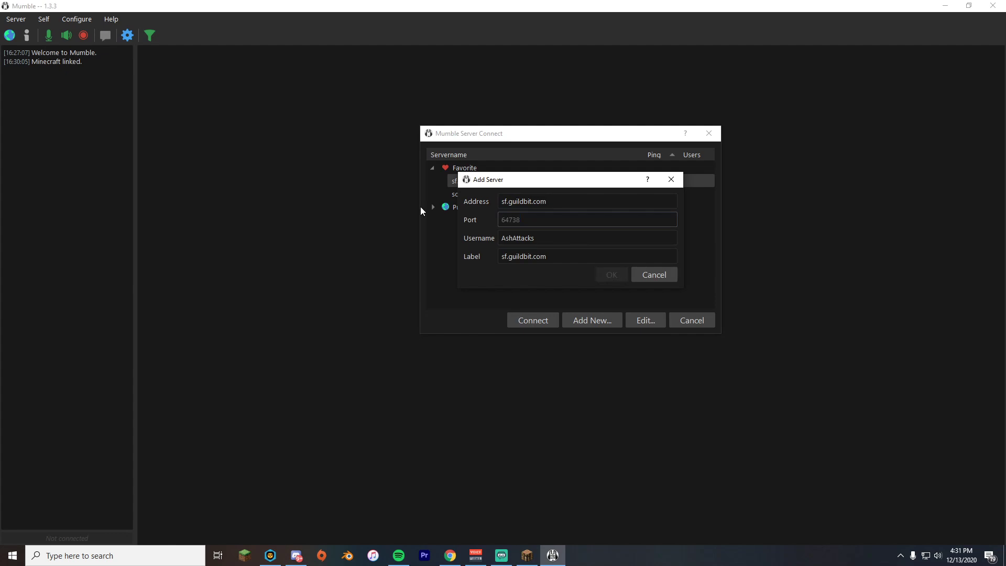
{"action": "type", "text": "50010"}
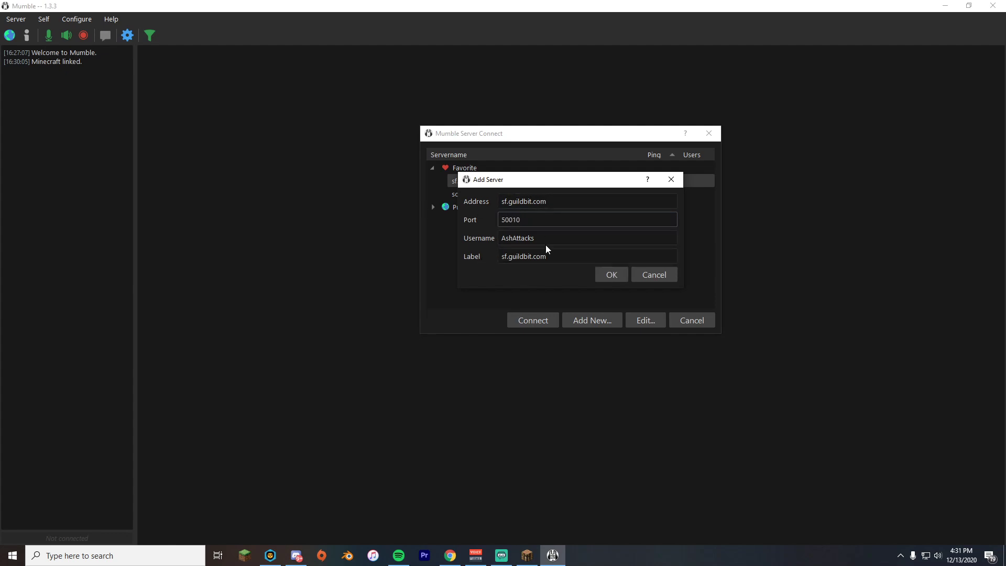
{"action": "left_click", "coordinate": [609, 276]}
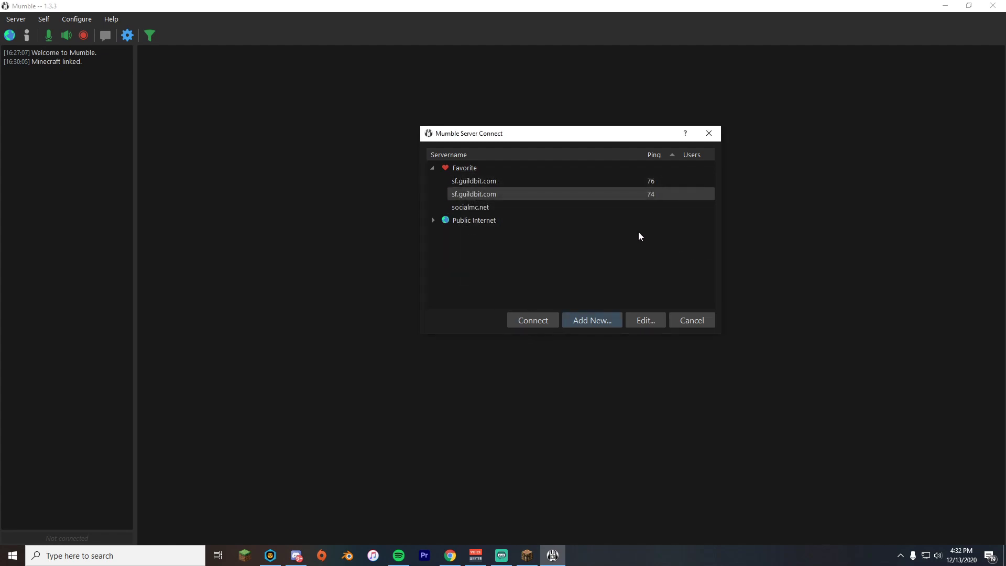
Connect to sf.guildbit.com, accept its certificate, and supply the server password.
{"action": "left_click", "coordinate": [537, 319]}
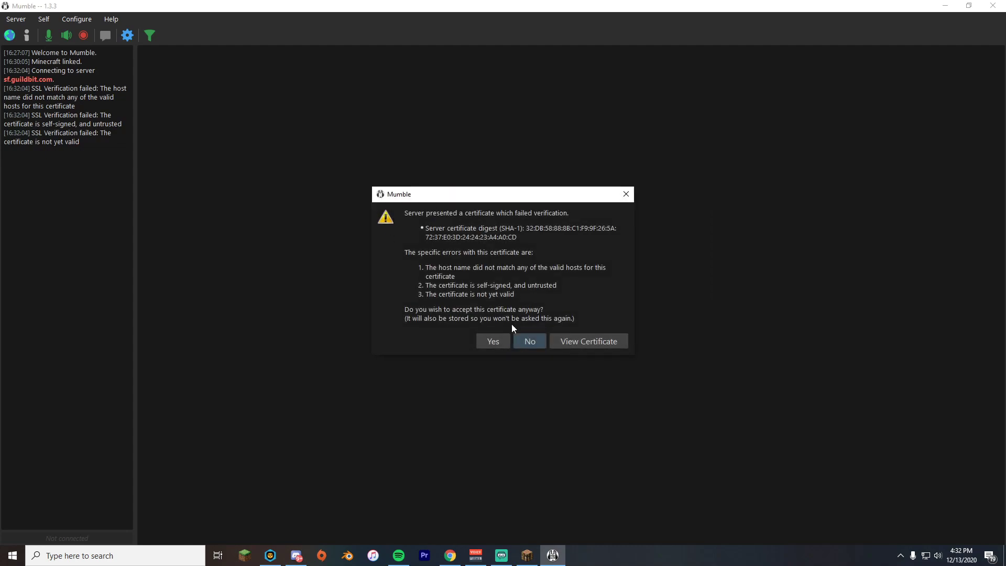
{"action": "left_click", "coordinate": [492, 340]}
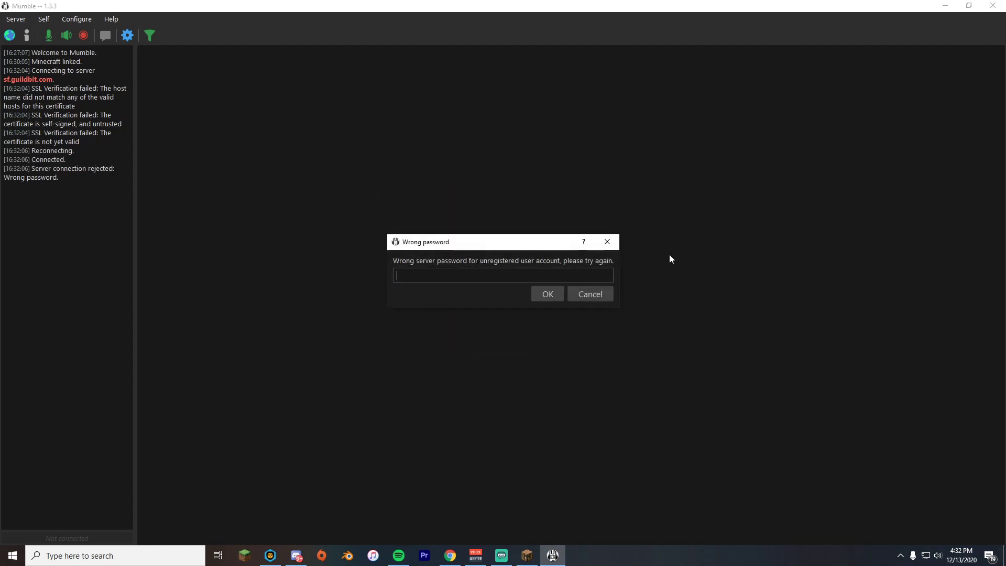
{"action": "type", "text": "•••"}
{"action": "left_click", "coordinate": [545, 295]}
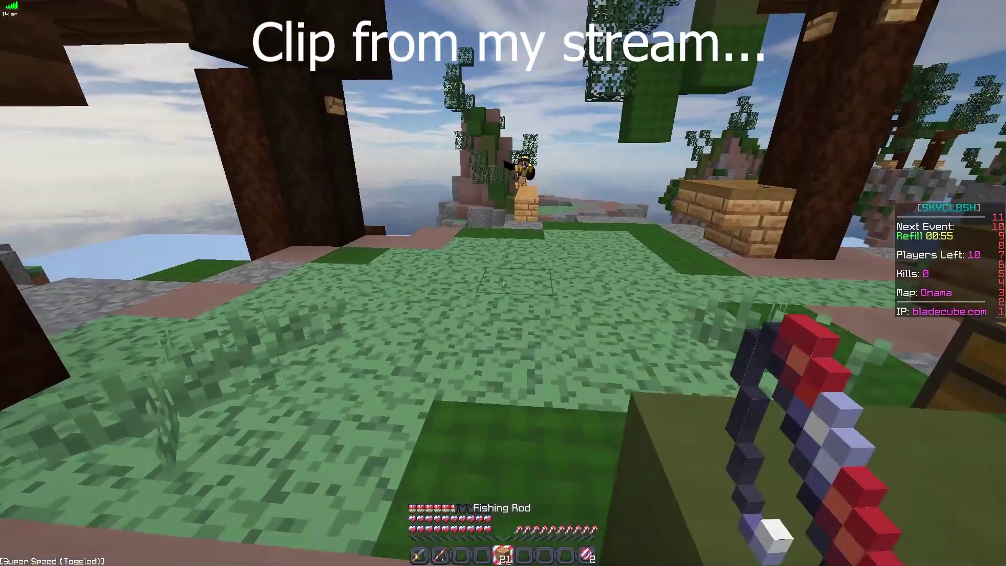
Place oak wood plank blocks on the grass, building toward the other player.
{"action": "key", "text": "5"}
{"action": "right_click", "coordinate": [503, 283]}
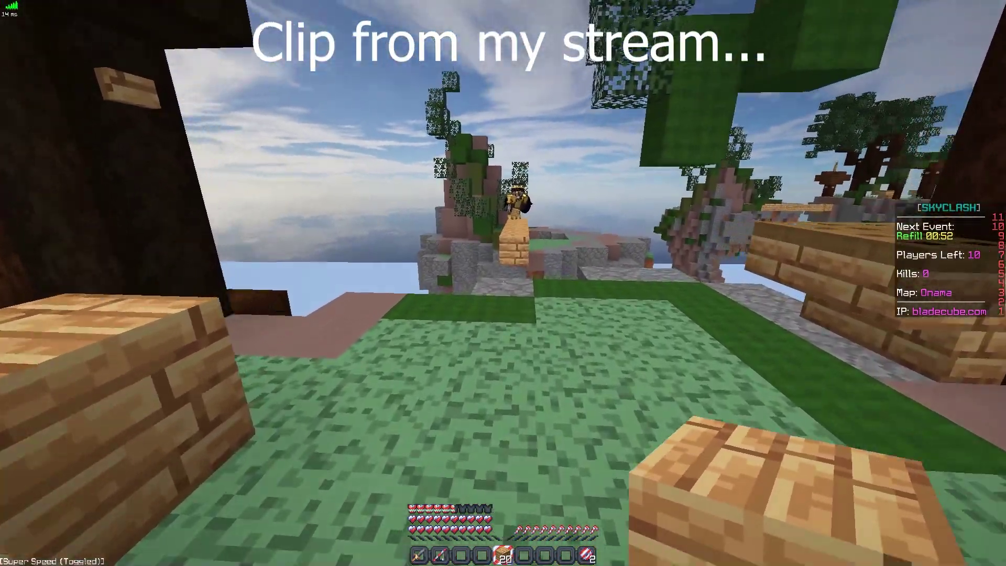
{"action": "key", "text": "Escape"}
{"action": "key", "text": "Escape"}
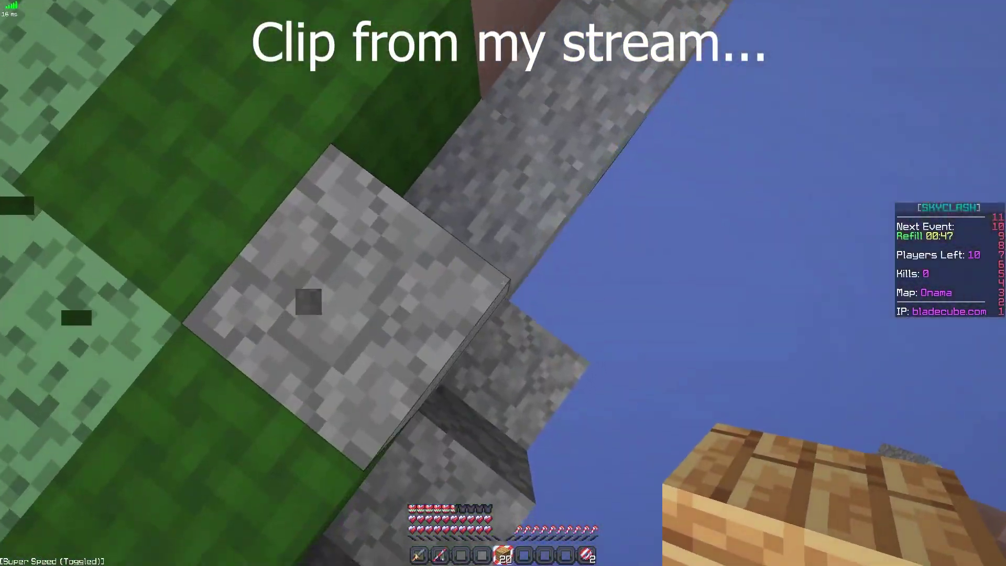
{"action": "right_click", "coordinate": [503, 284]}
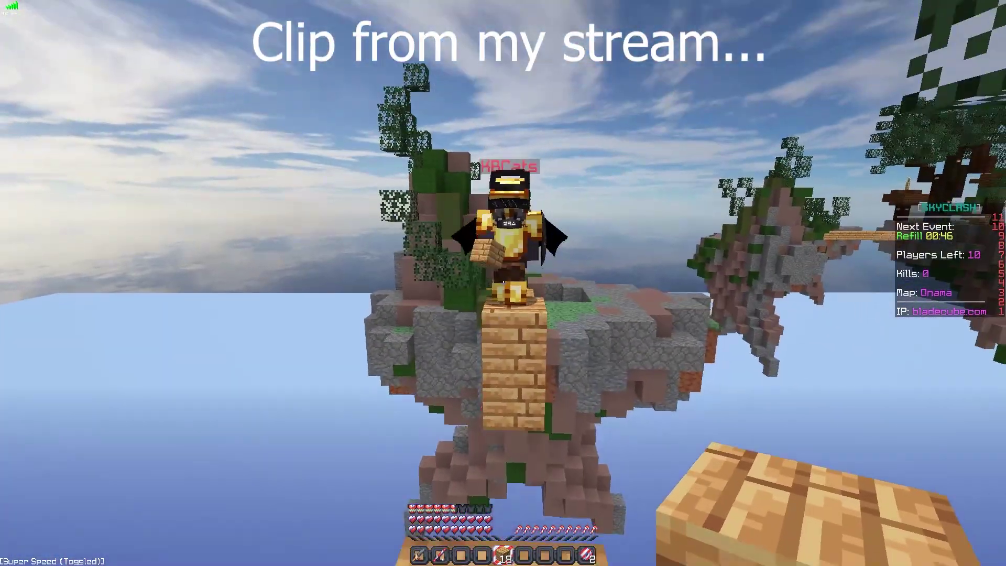
{"action": "right_click", "coordinate": [504, 283]}
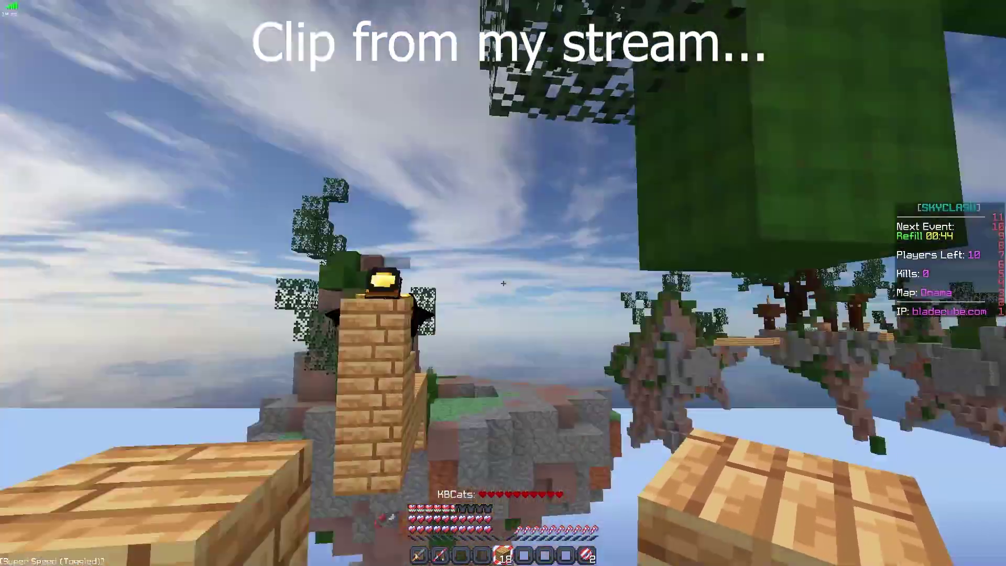
Switch to the stone sword and repeatedly strike the nearby opponents, including one leaping overhead.
{"action": "key", "text": "2"}
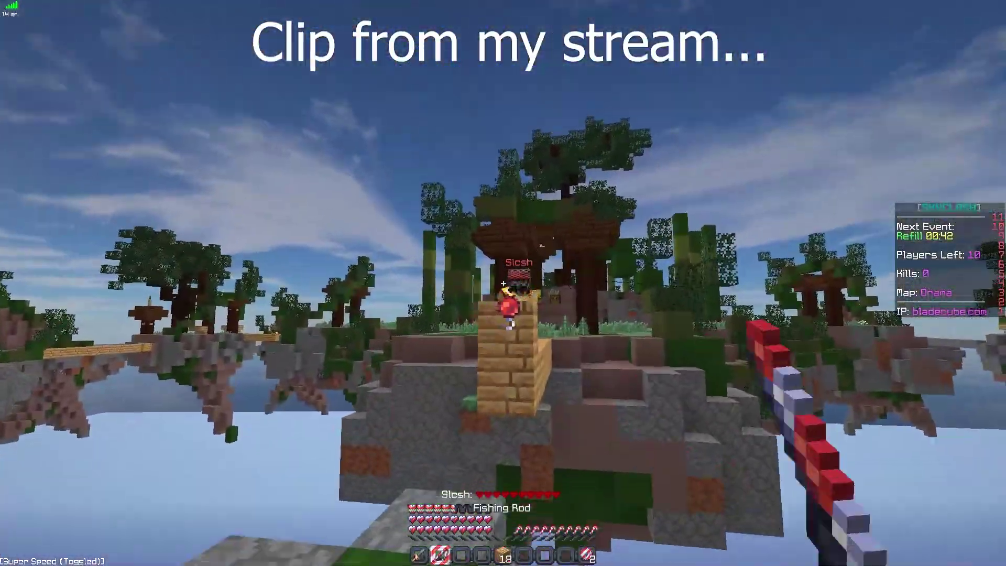
{"action": "key", "text": "1"}
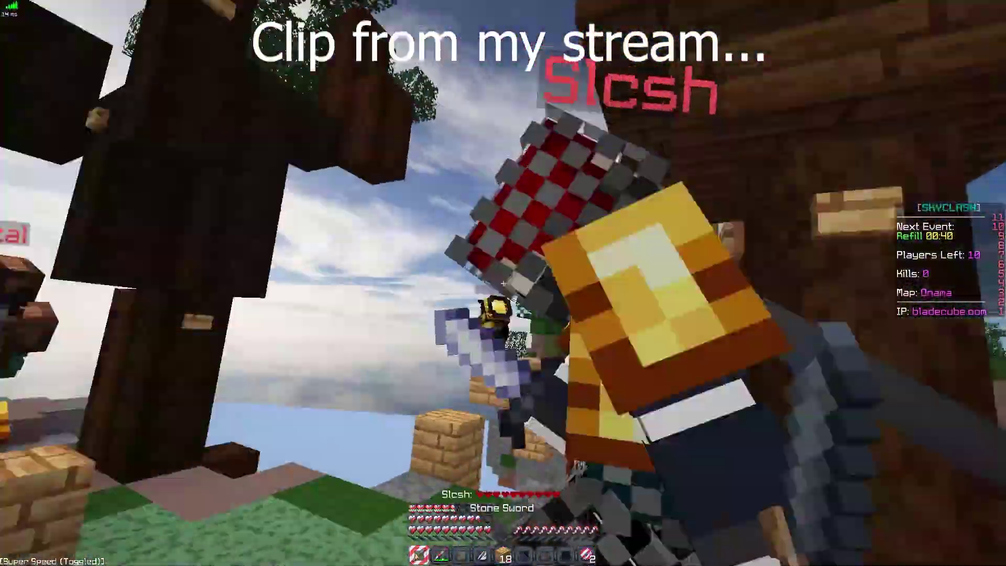
{"action": "left_click", "coordinate": [503, 283]}
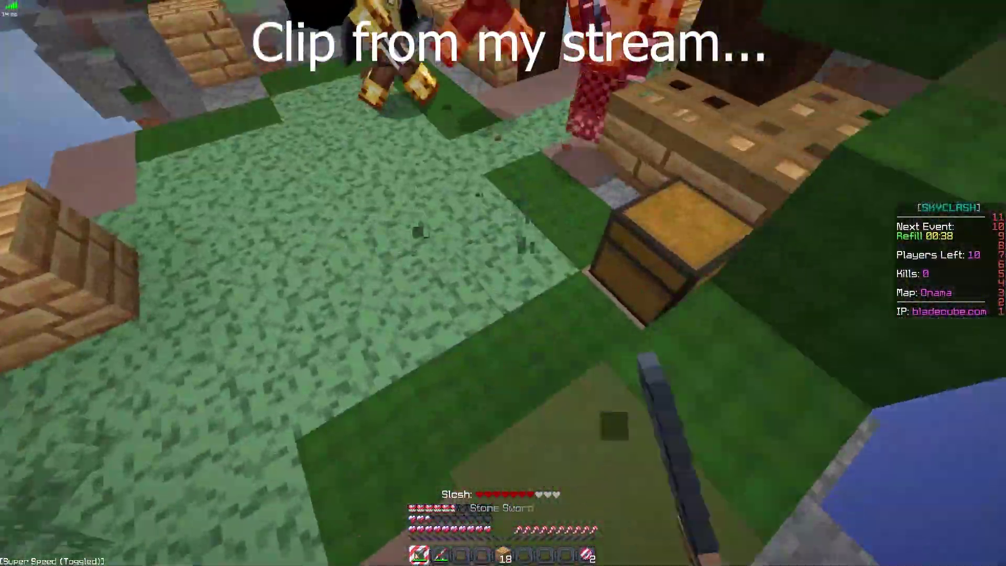
{"action": "left_click", "coordinate": [503, 283]}
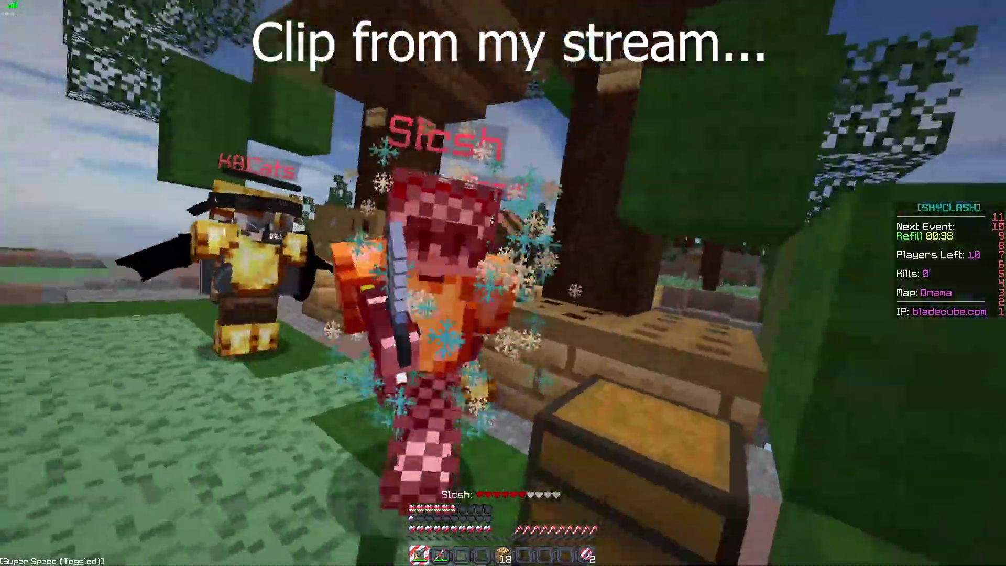
{"action": "left_click", "coordinate": [503, 283]}
{"action": "left_click", "coordinate": [503, 283]}
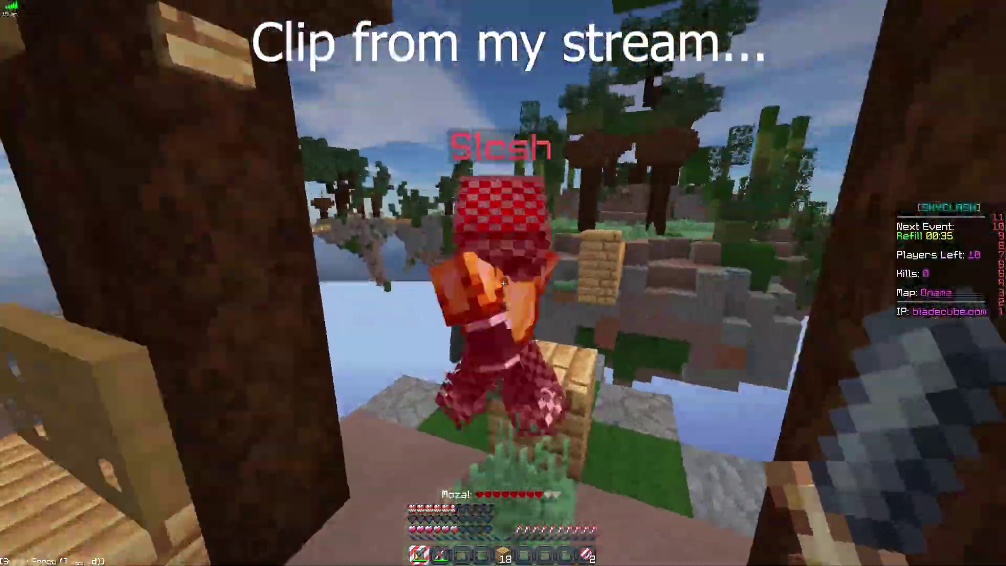
{"action": "left_click", "coordinate": [503, 283]}
{"action": "left_click", "coordinate": [504, 283]}
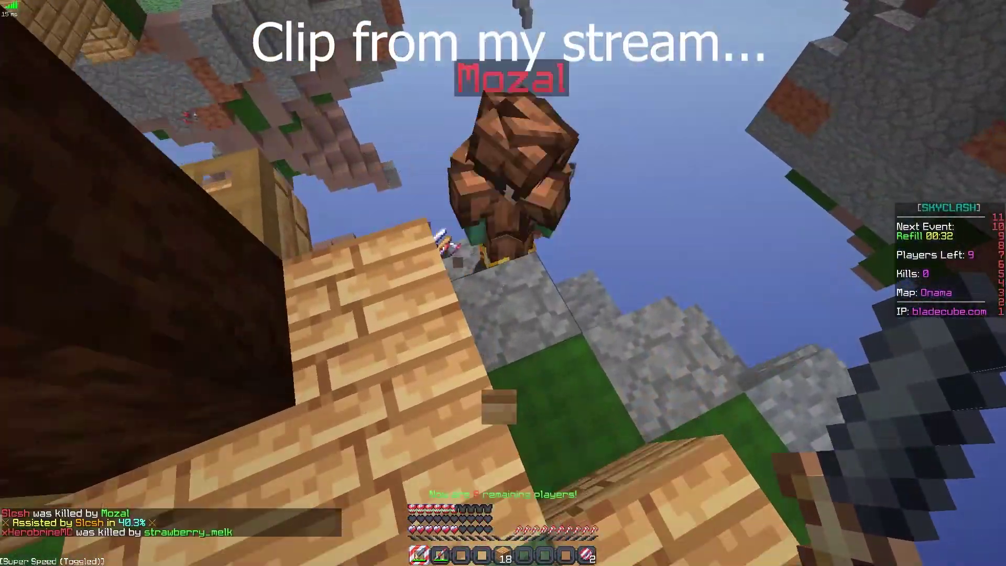
{"action": "left_click", "coordinate": [504, 283]}
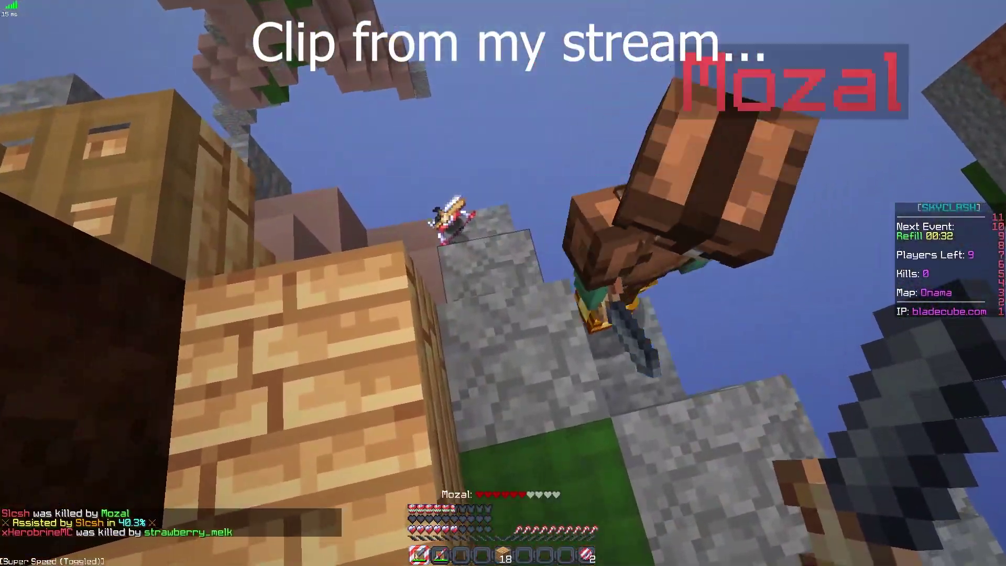
Move forward and use the inventory to move an item out of the hotbar.
{"action": "key", "text": "w"}
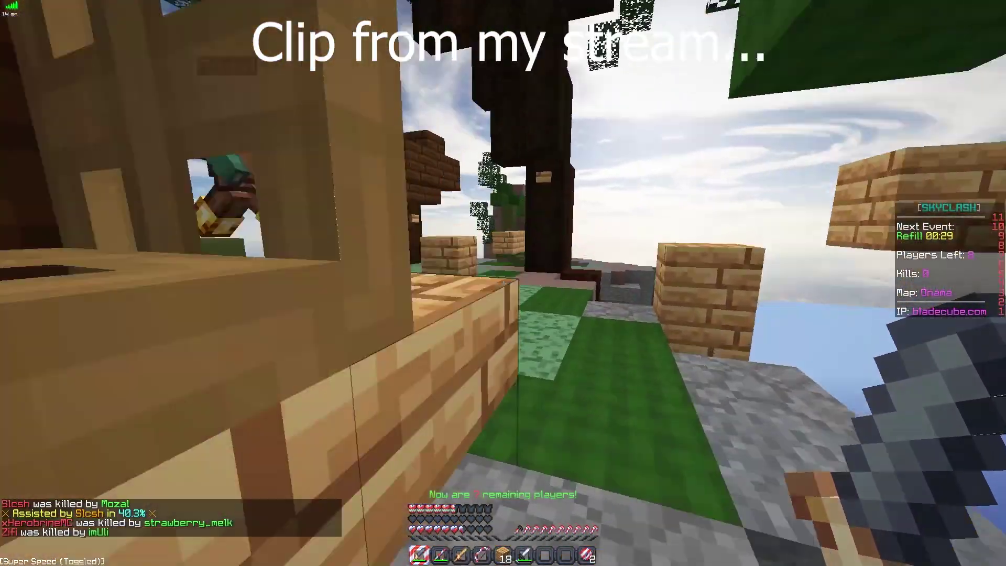
{"action": "key", "text": "e"}
{"action": "left_click", "coordinate": [558, 348], "text": "shift"}
{"action": "key", "text": "e"}
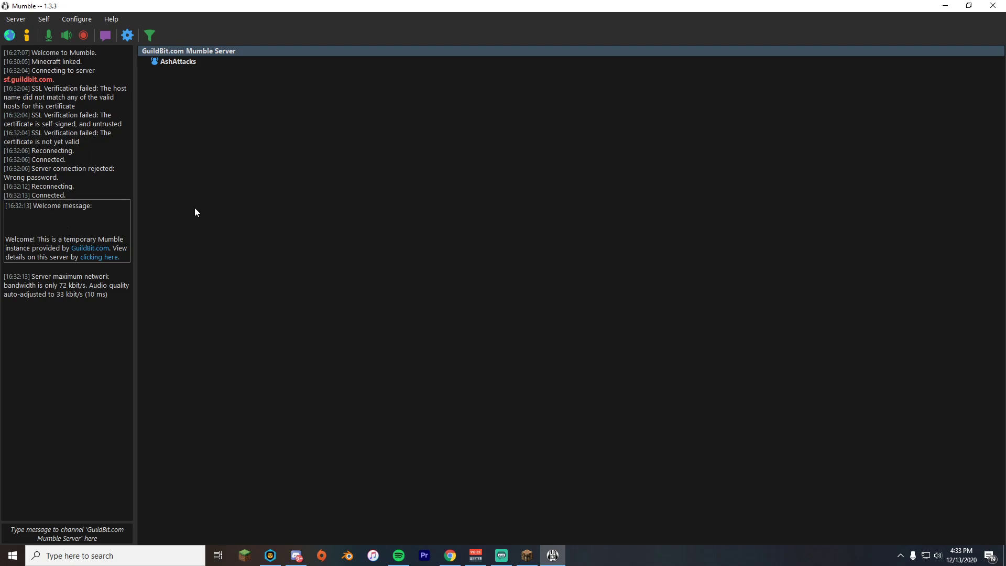
{"action": "key", "text": "alt+Tab"}
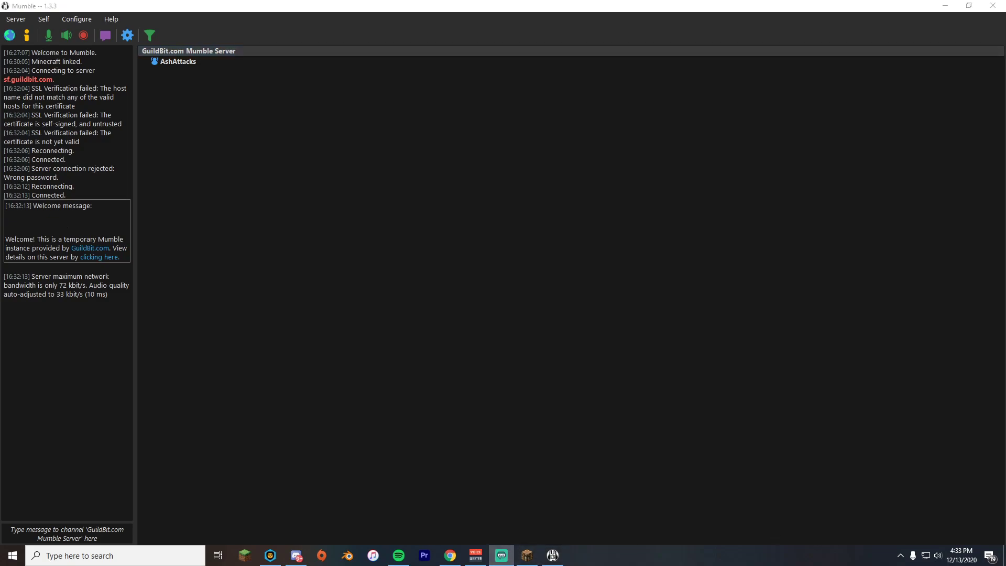